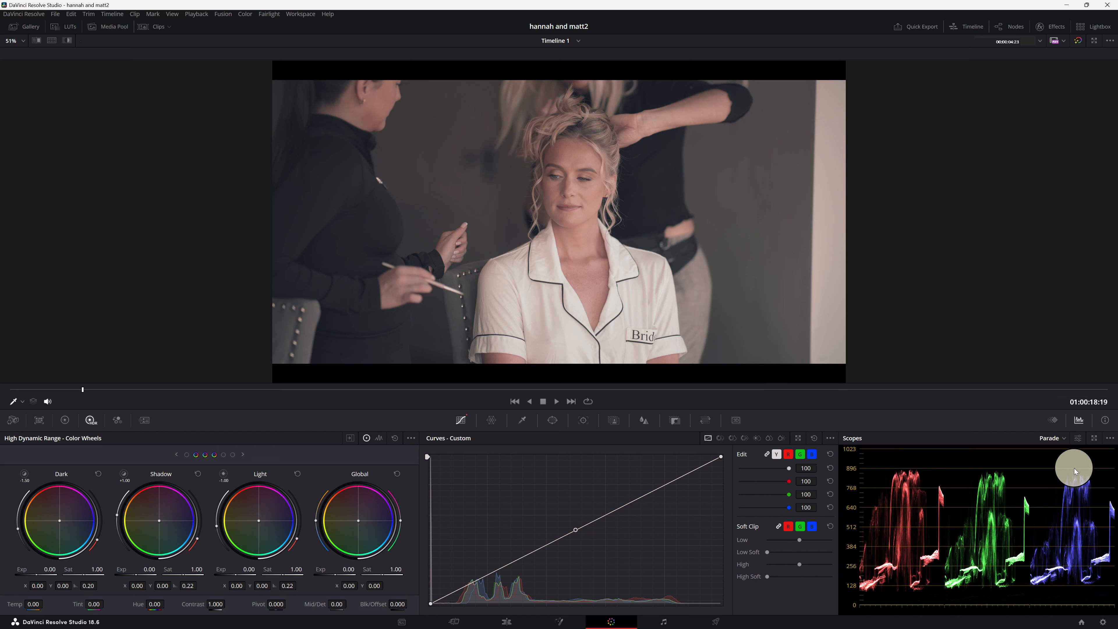
Compare the Parade and Waveform scopes for the shot, ending with the scope set to Waveform
left_click(1065, 438)
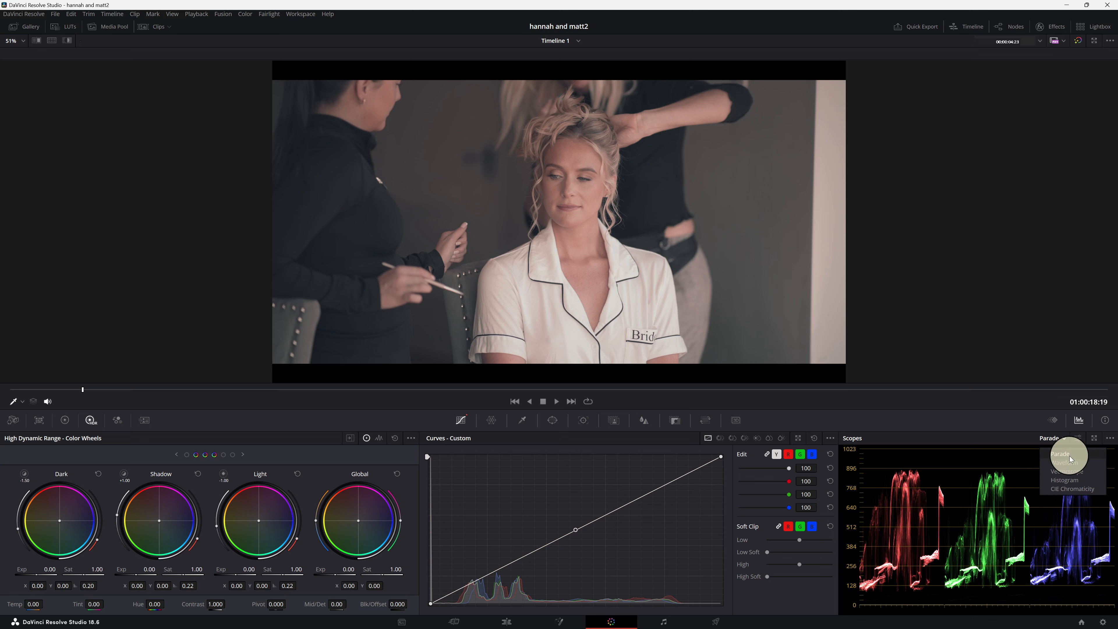
left_click(1071, 464)
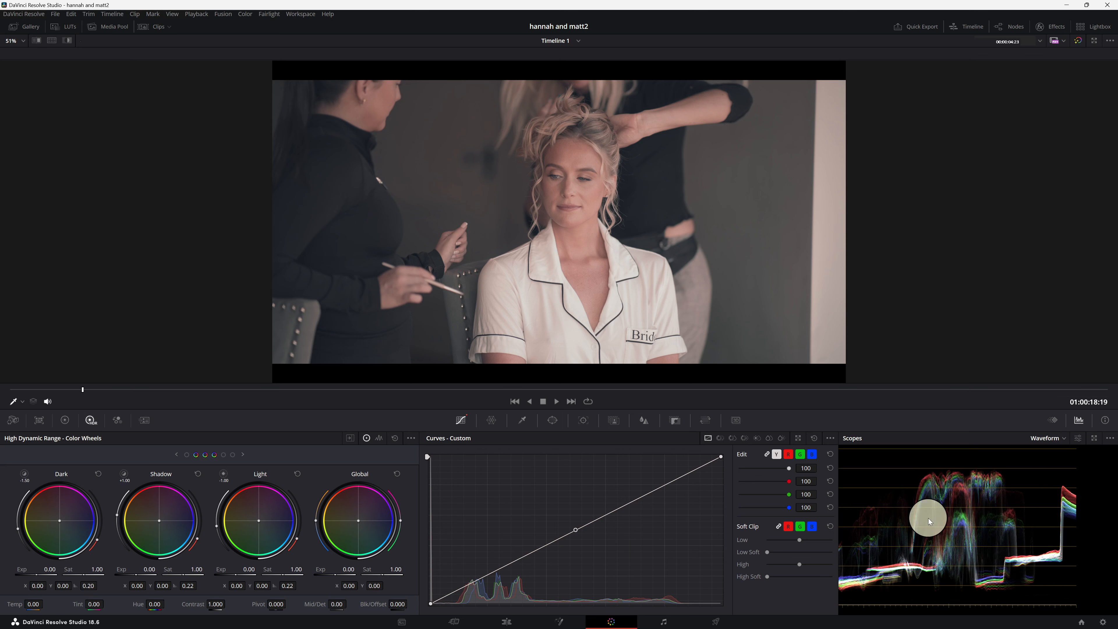
left_click(1065, 439)
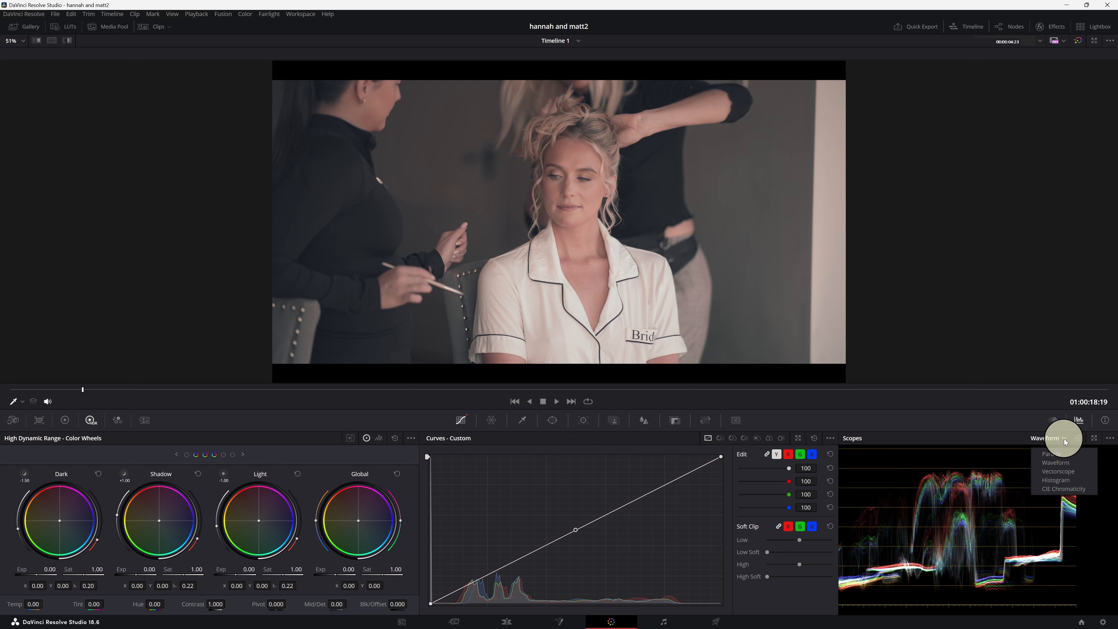
left_click(1057, 452)
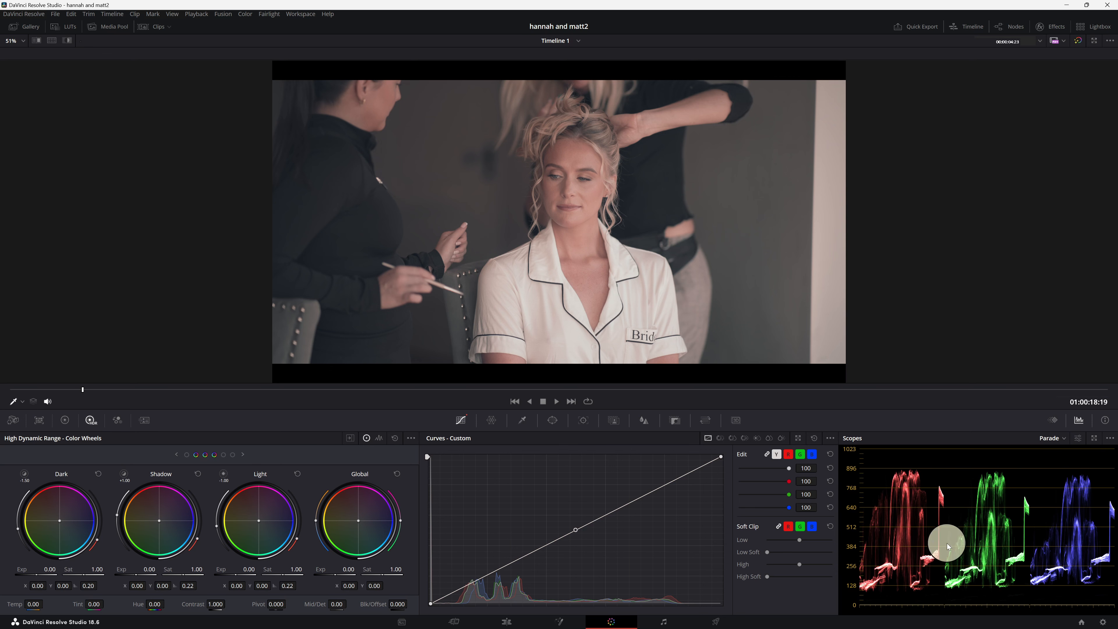
left_click(1053, 439)
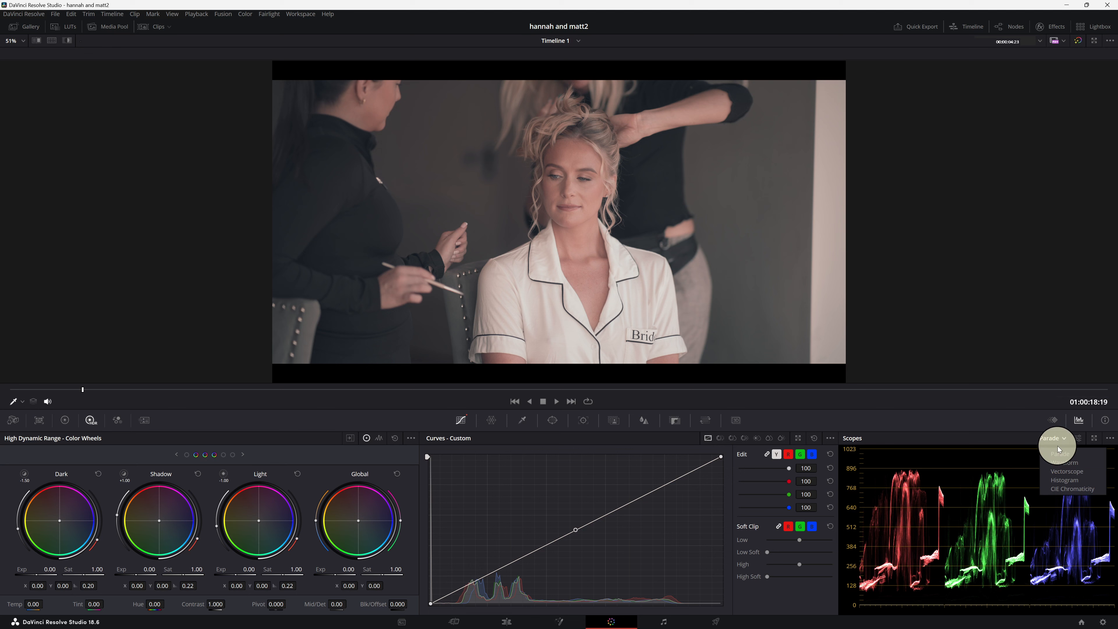
left_click(1064, 463)
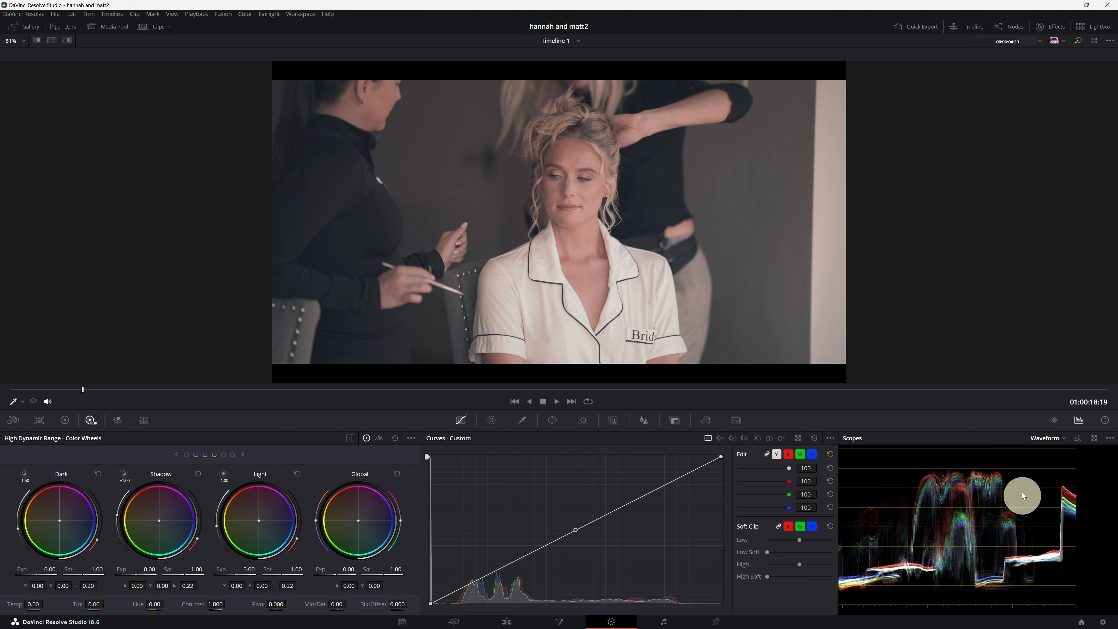
Expand the waveform into a floating Scopes window and place it over the node graph beside the viewer
left_click(1095, 440)
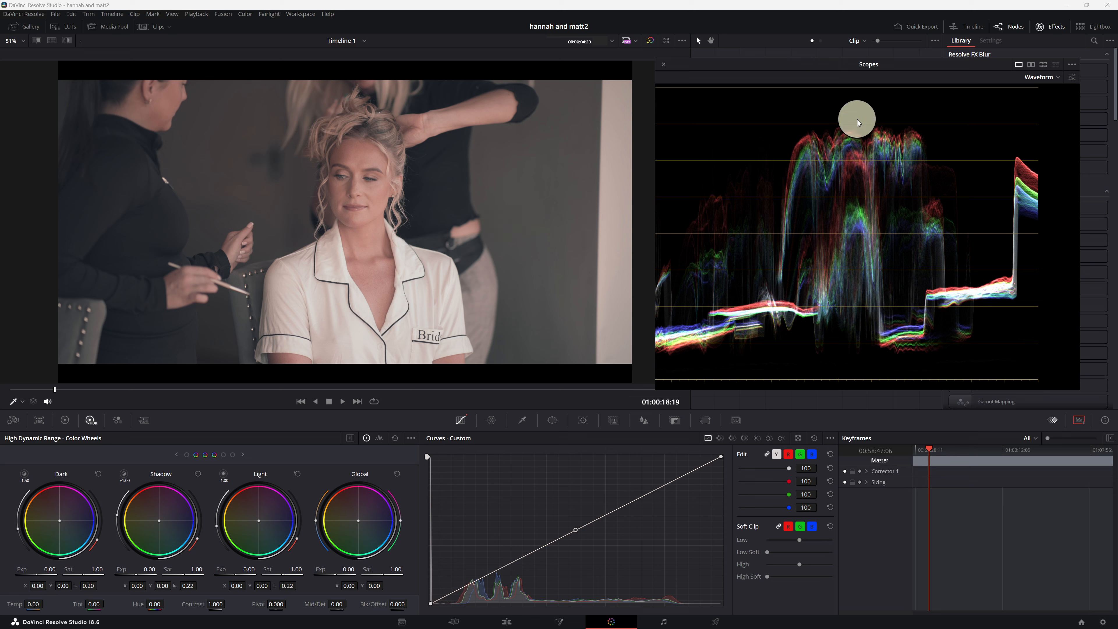
left_click_drag(913, 68, 440, 293)
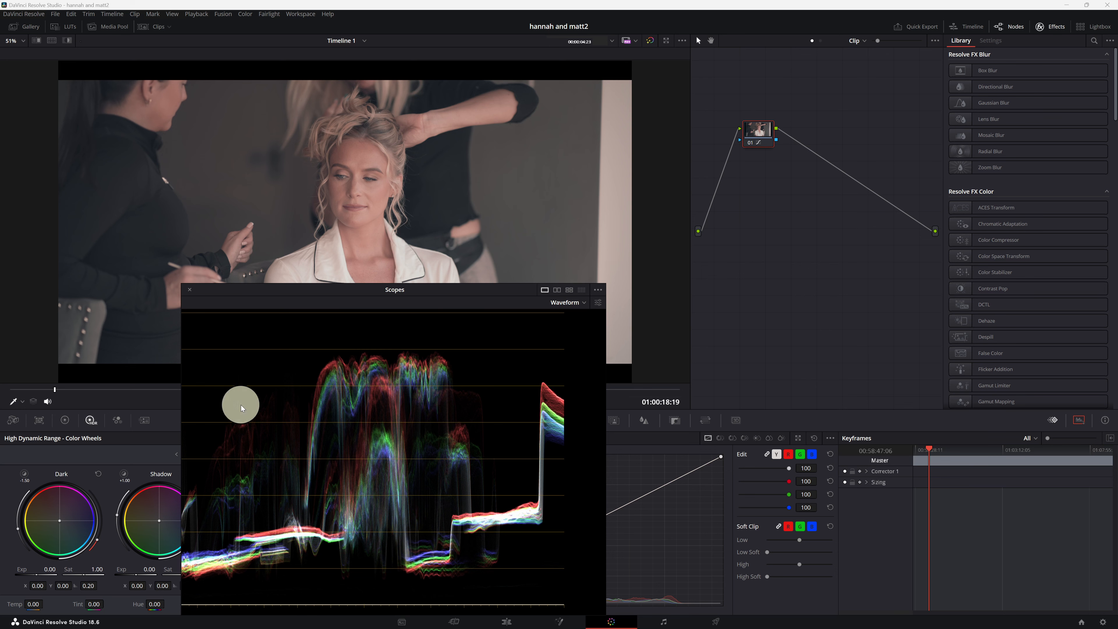
left_click_drag(397, 291, 741, 77)
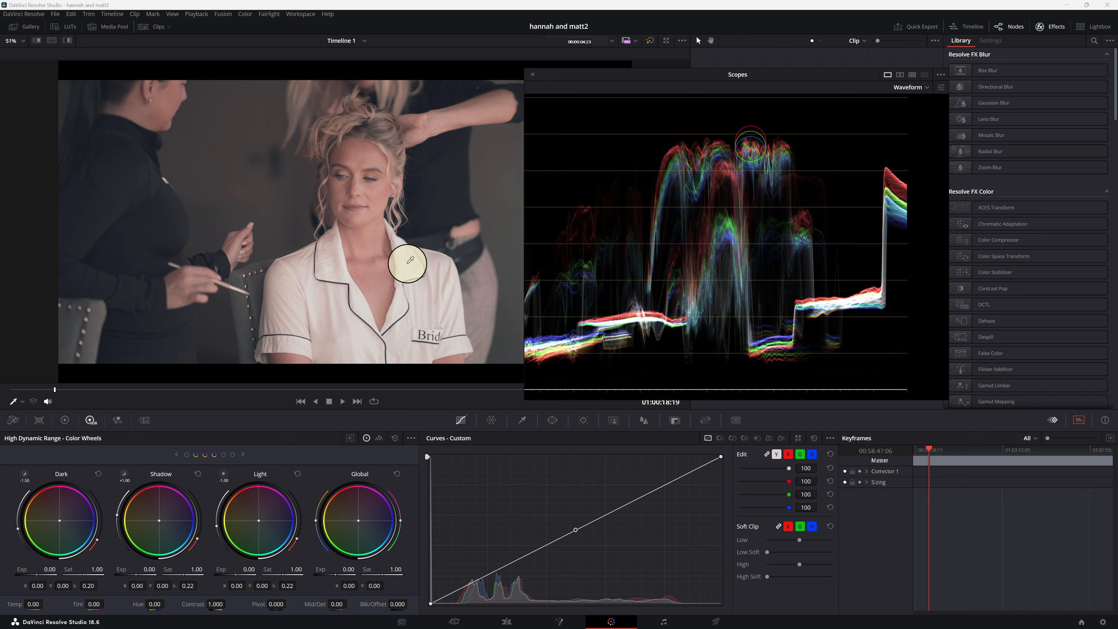
left_click_drag(633, 77, 697, 61)
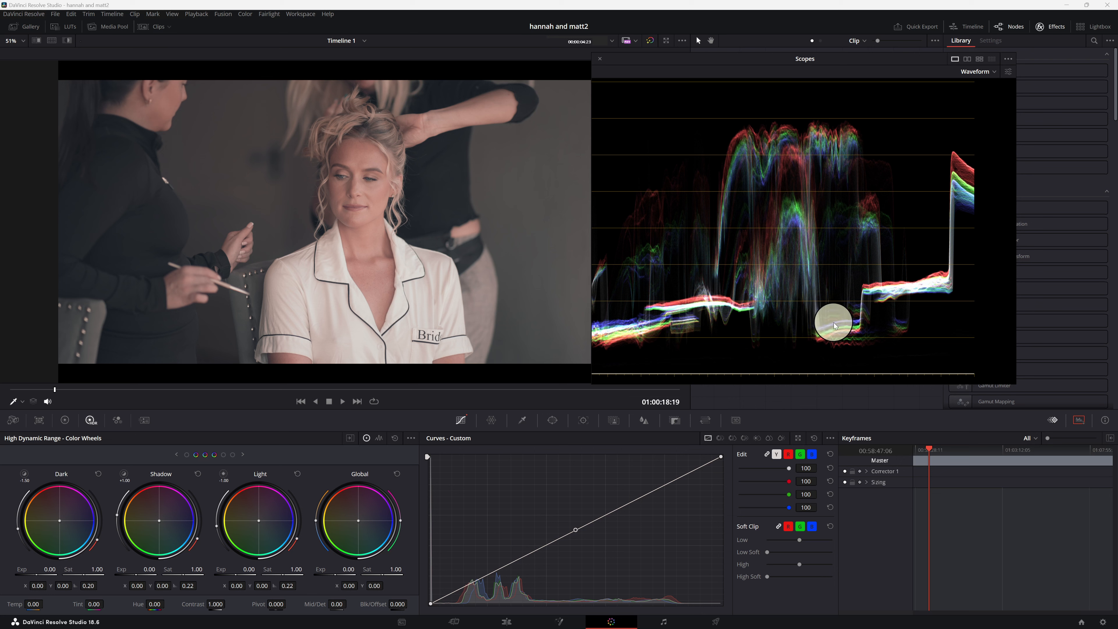
Balance the shot by shifting the HDR Dark wheel to Y 0.01 and nudging the Highlight wheel slightly below centre, with the Specular wheel reset
key("ctrl+z")
key("ctrl+z")
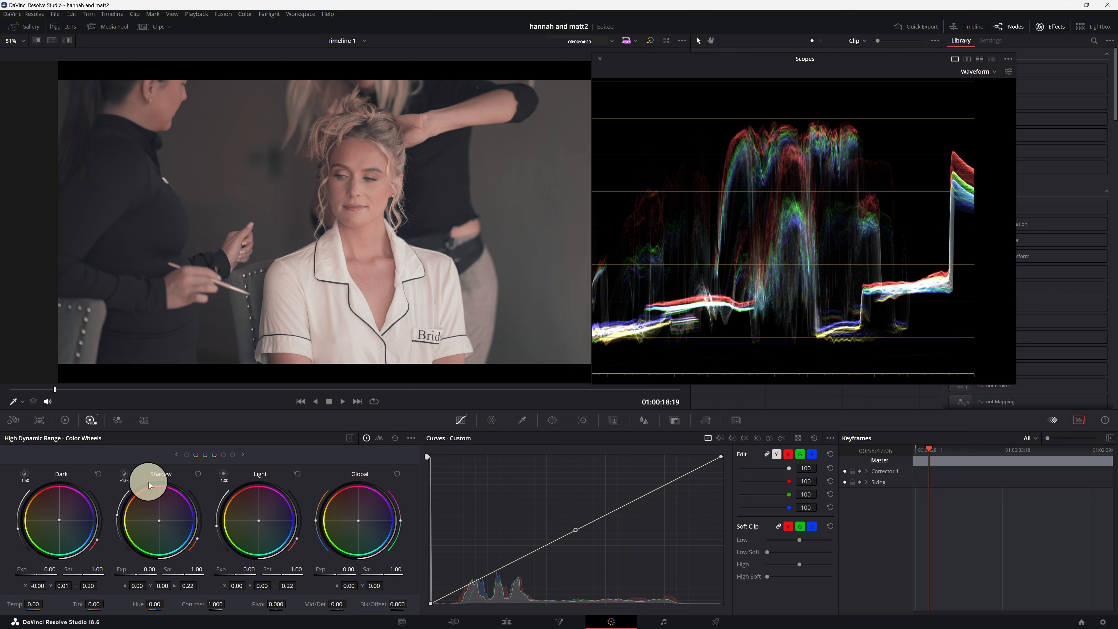
left_click(187, 454)
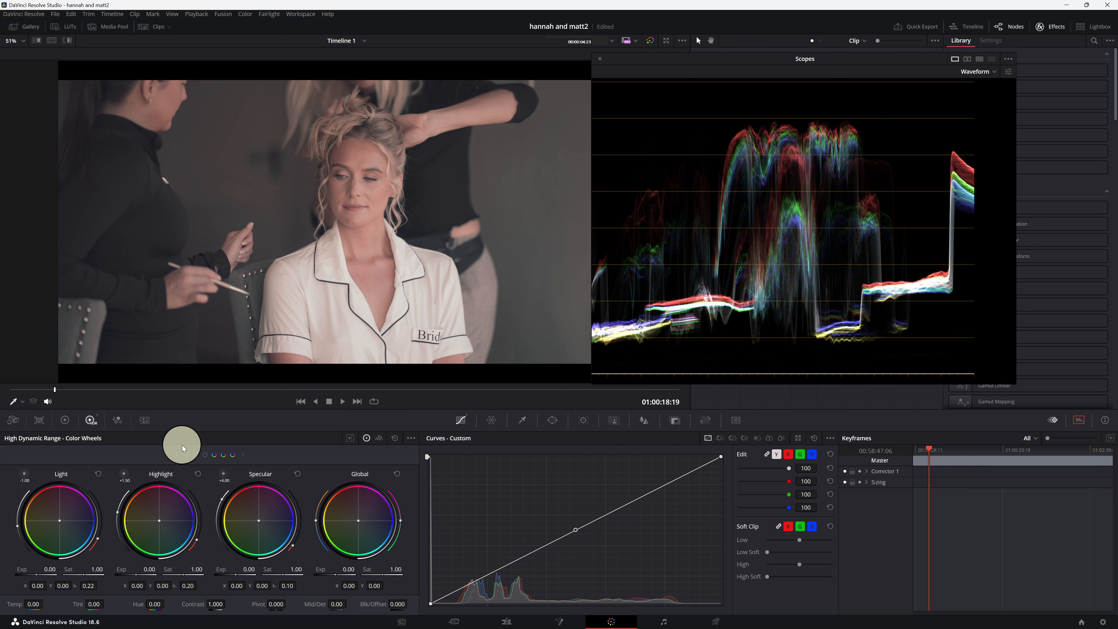
mouse_move(260, 523)
left_mouse_down()
mouse_move(275, 544)
mouse_move(260, 526)
left_mouse_up()
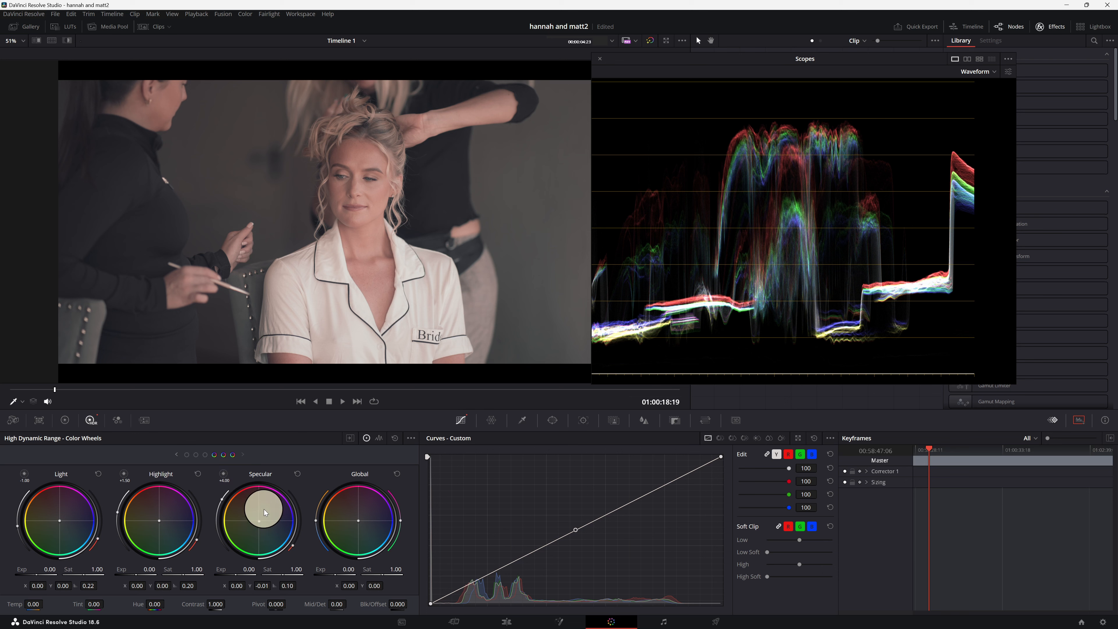
left_click(299, 473)
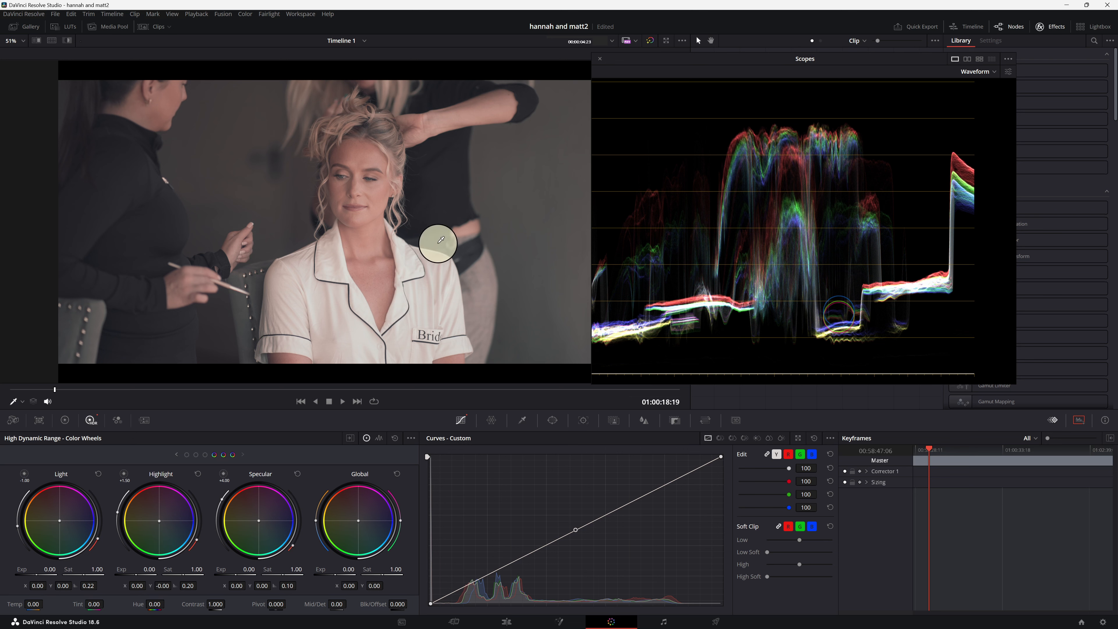
Move the Scopes window off the picture and repeatedly undo and redo the wheel corrections to compare image and waveform before and after
left_click_drag(763, 66, 833, 76)
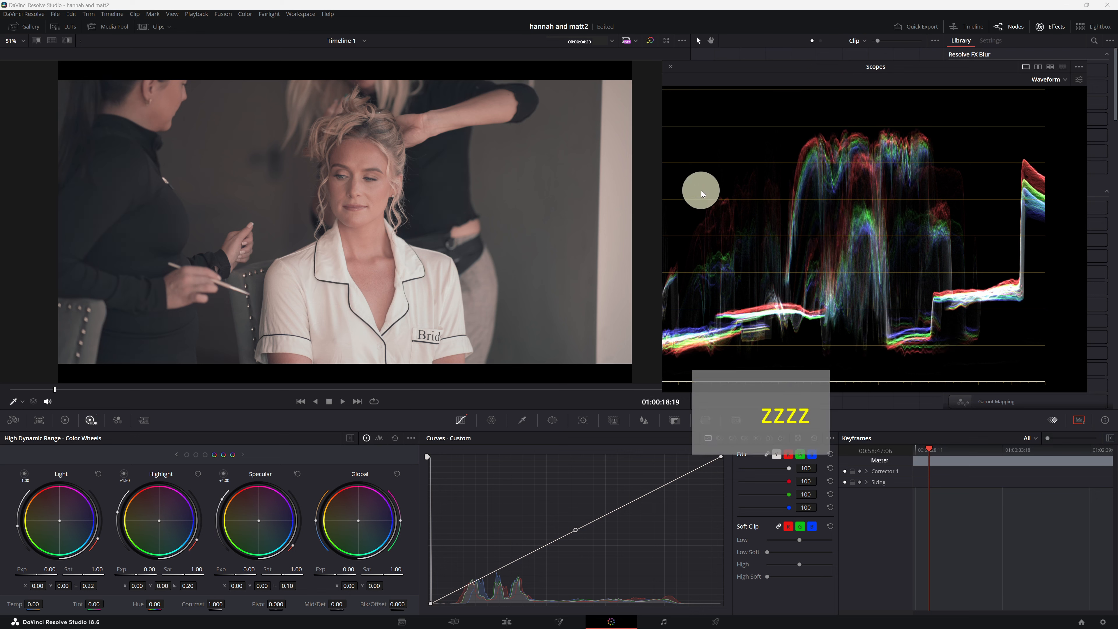
key("ctrl+z")
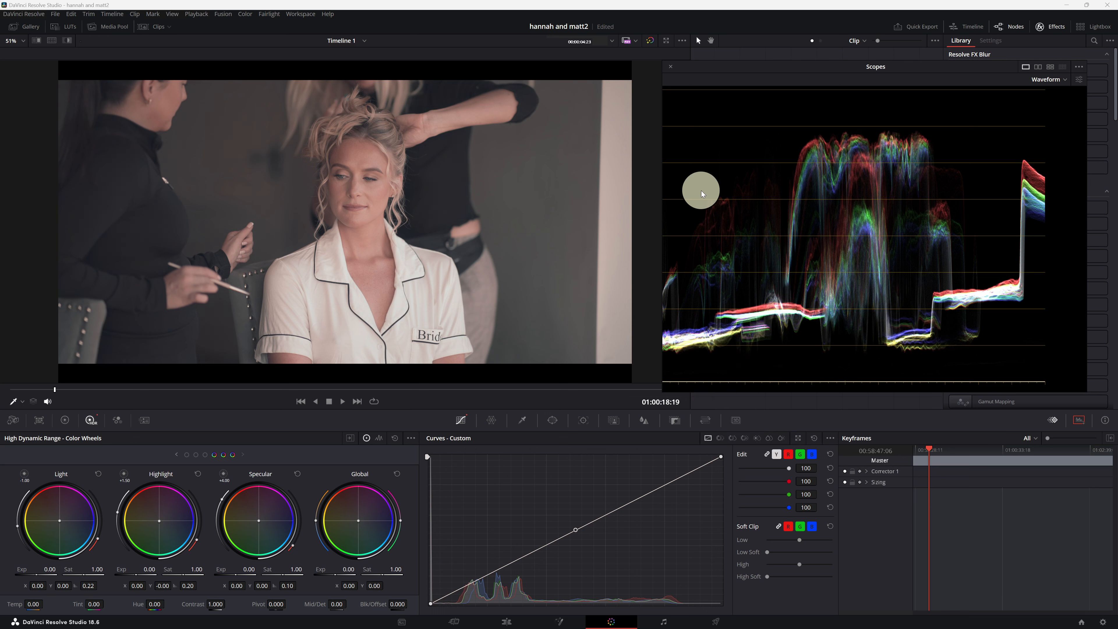
key("ctrl+z")
key("ctrl+z")
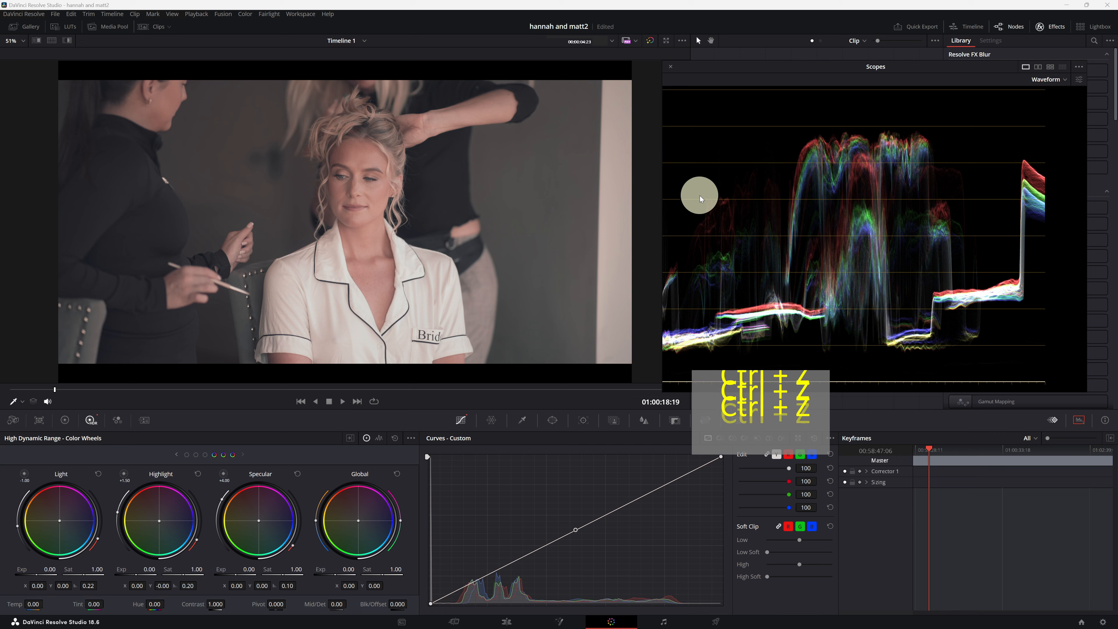
key("ctrl+z")
key("ctrl+z")
key("ctrl+z")
key("ctrl+z")
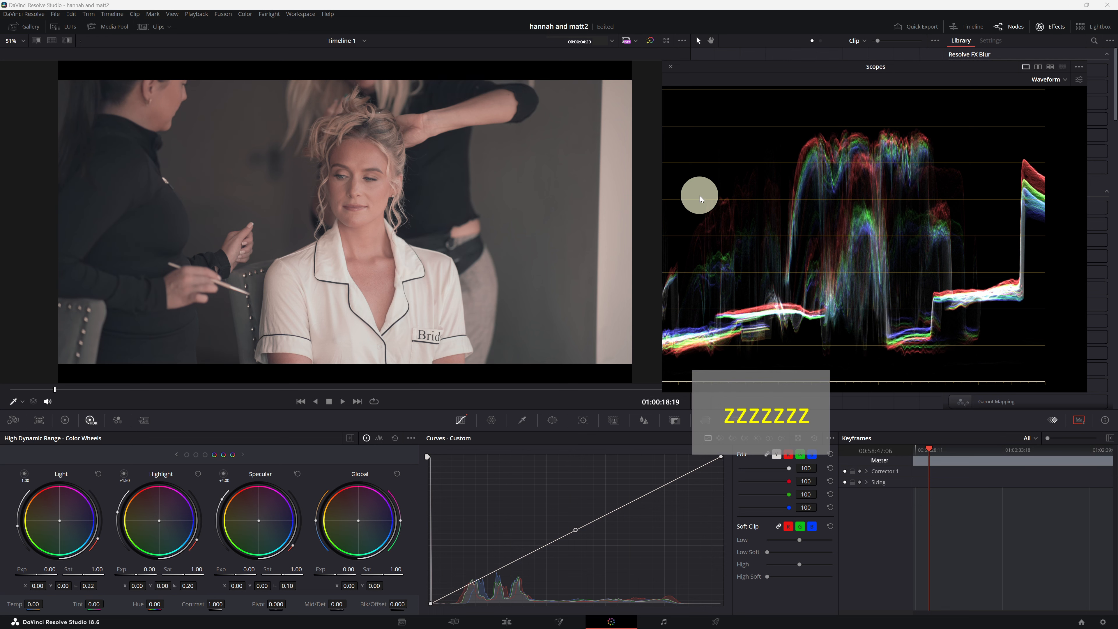
key("ctrl+z")
key("ctrl+z")
key("ctrl+z")
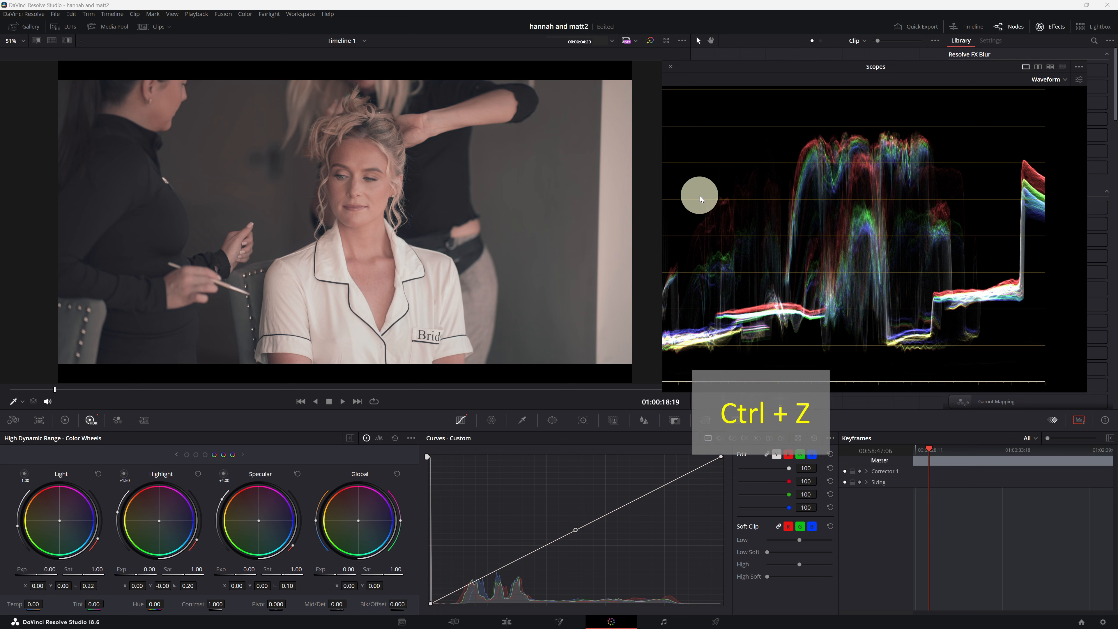
key("ctrl+z")
key("ctrl+z")
key("ctrl+z")
key("ctrl+z")
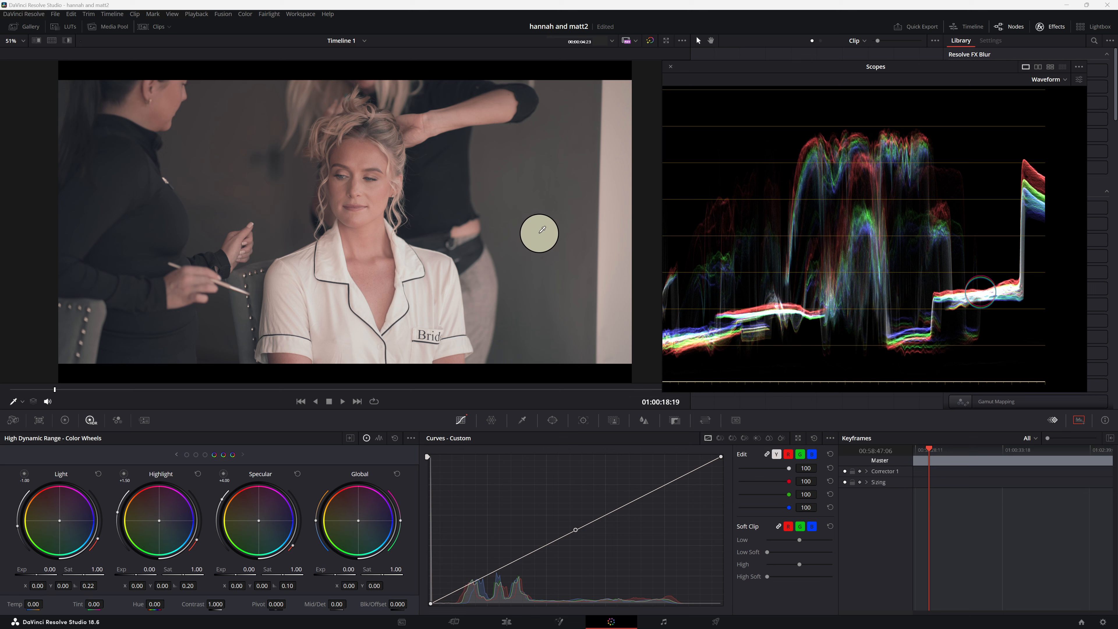
key("ctrl+z")
key("ctrl+z")
key("ctrl+z")
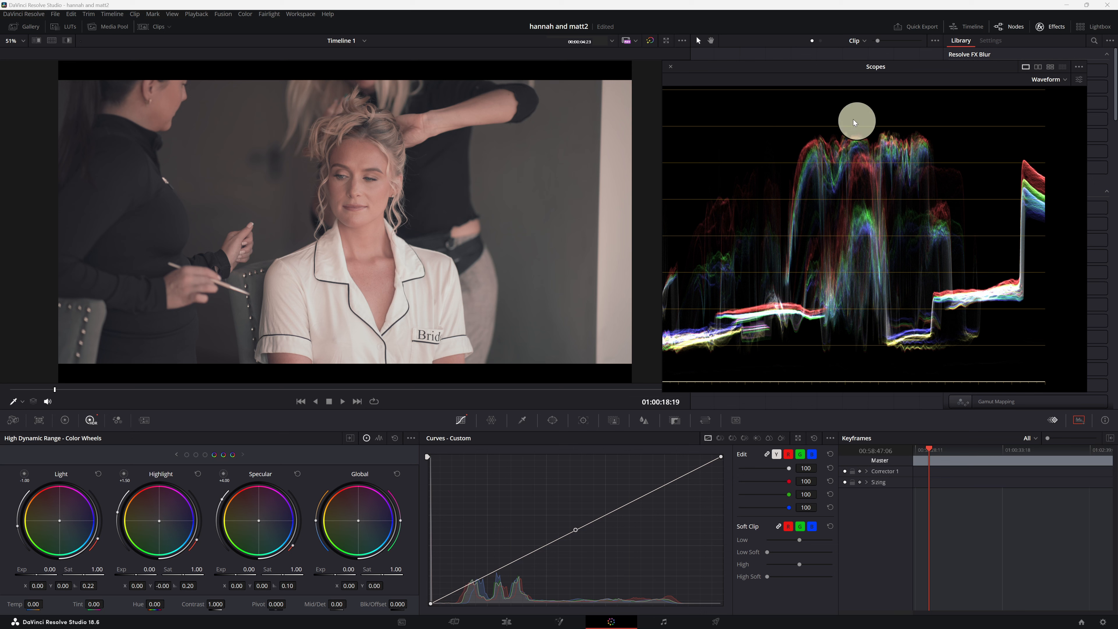
left_click_drag(720, 182, 705, 174)
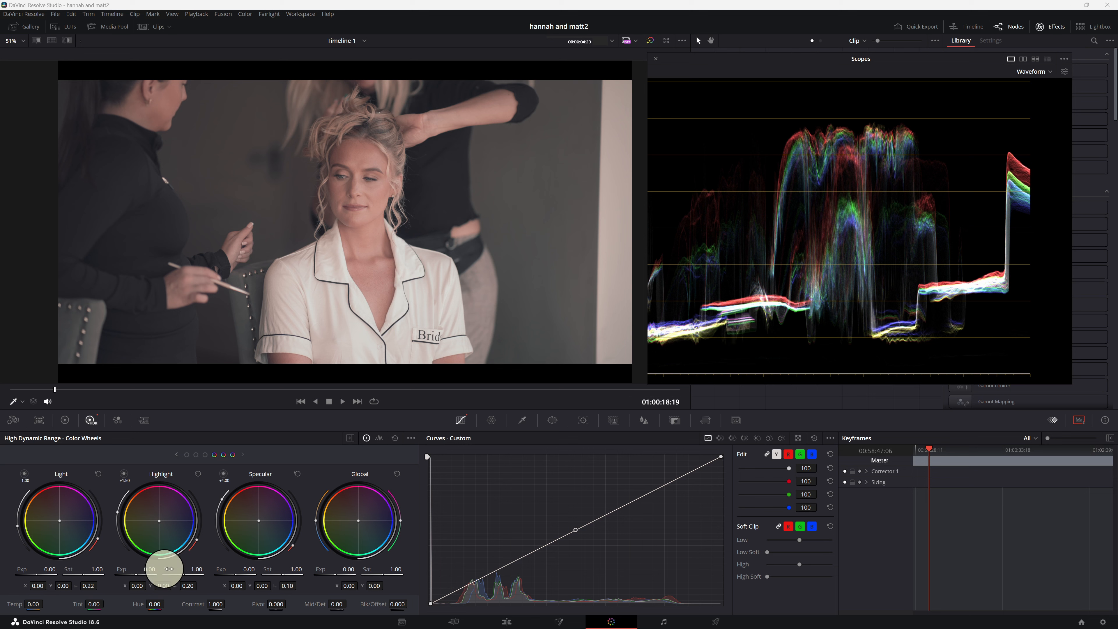
Try lowering the primary Lift master to -0.04 on all channels, and undo that change
key("z")
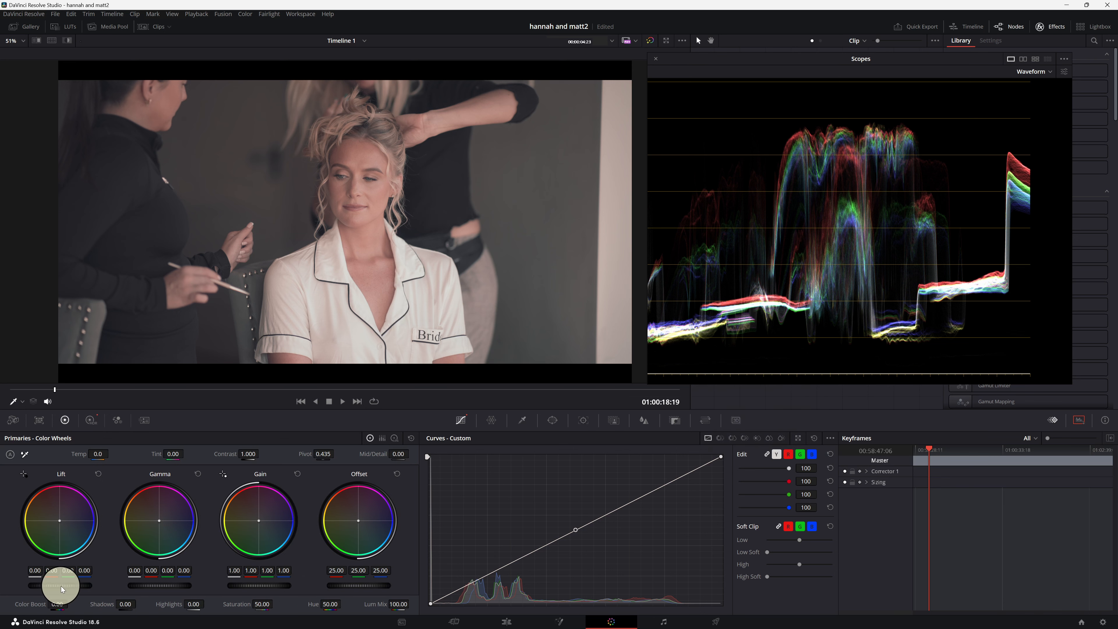
left_click_drag(63, 589, 1, 585)
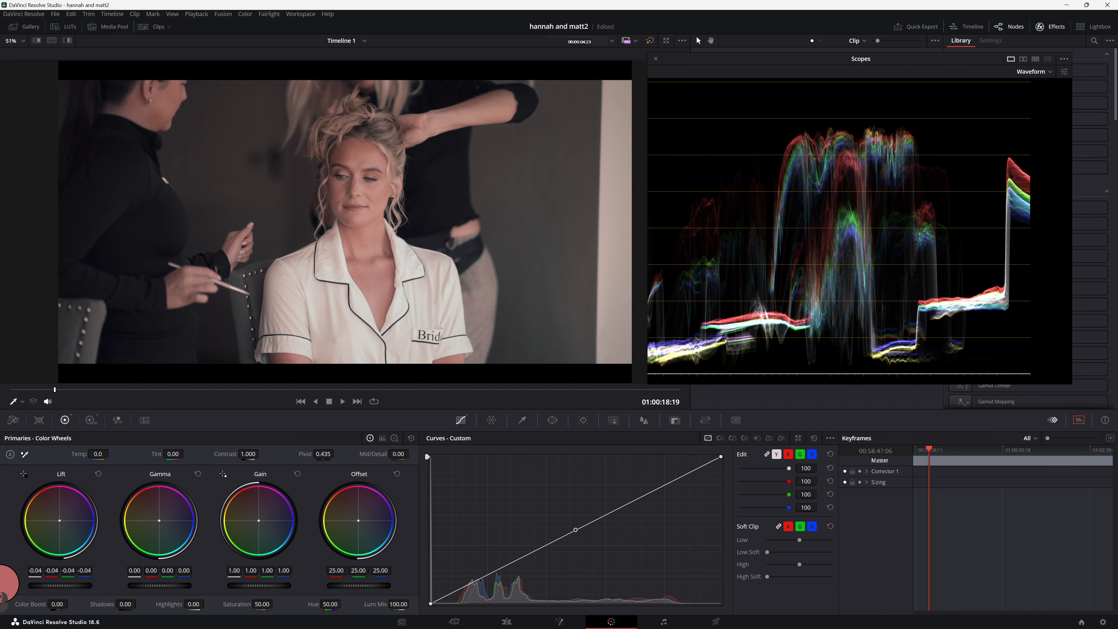
key("ctrl+z")
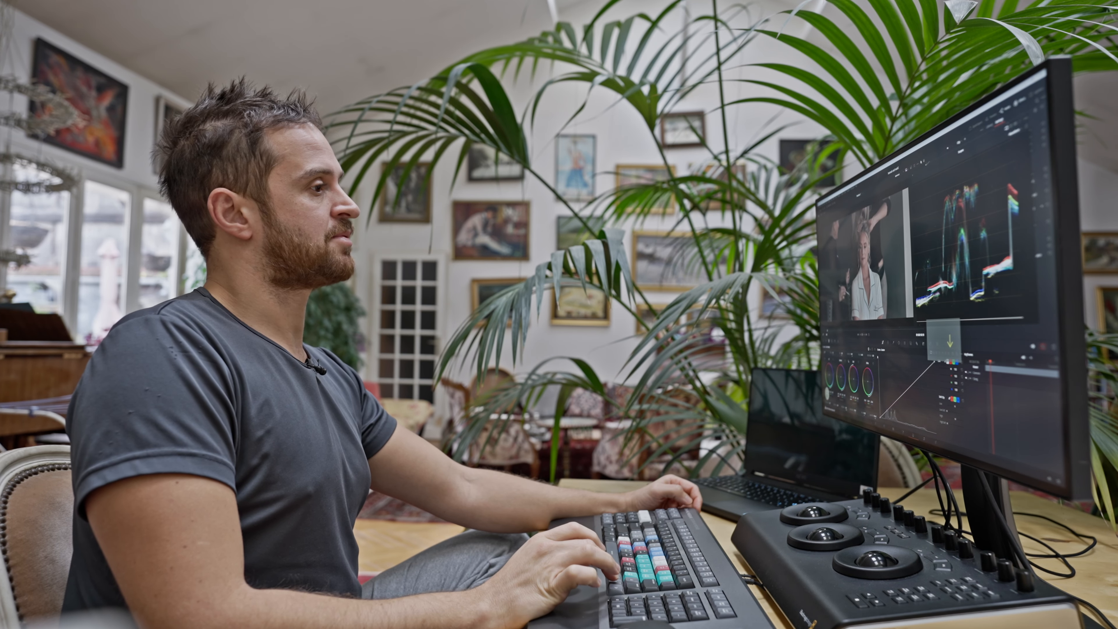
Go to clip 26, the frontal shot of the bride having her makeup applied
key("Down")
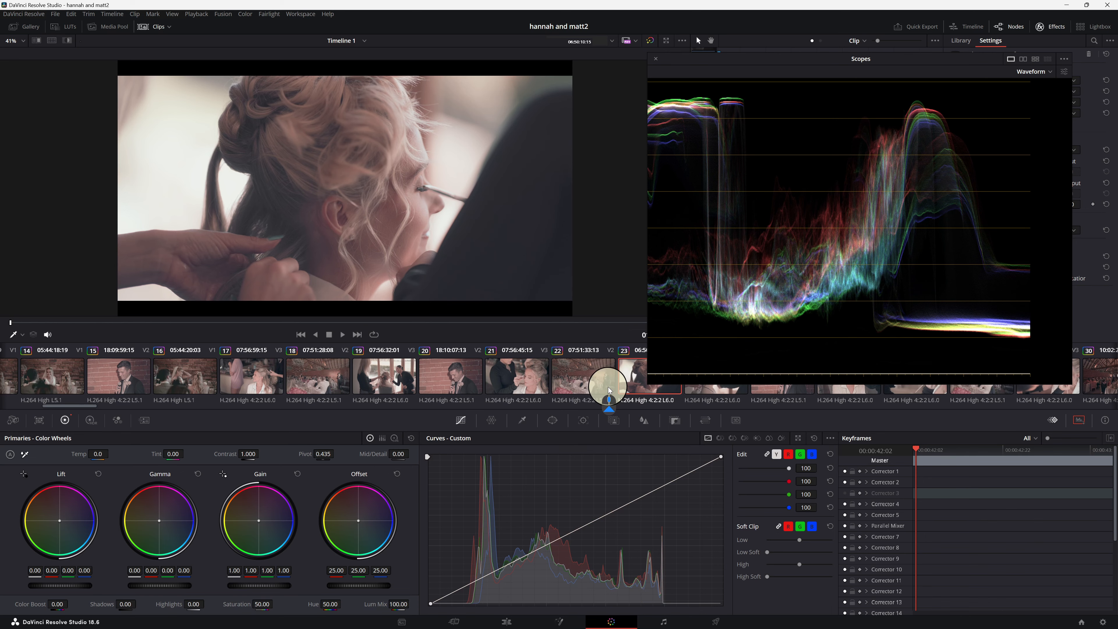
scroll(608, 388, "right", 4)
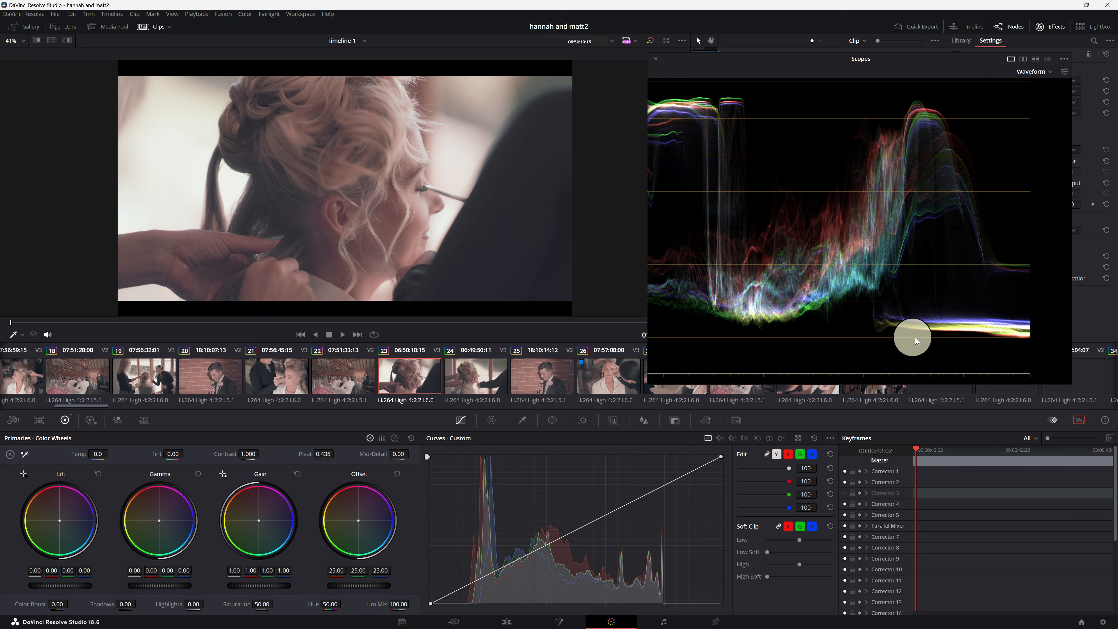
left_click(612, 375)
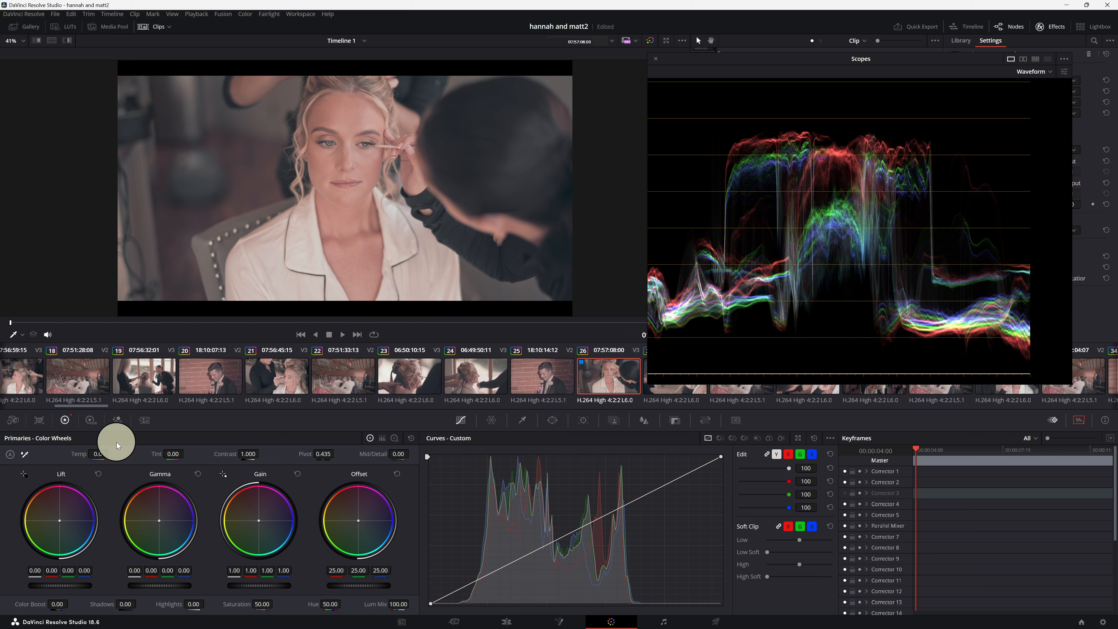
Bring the HDR Black wheel back to centre and shift the Dark wheel to X -0.02, Y 0.03
left_click(92, 421)
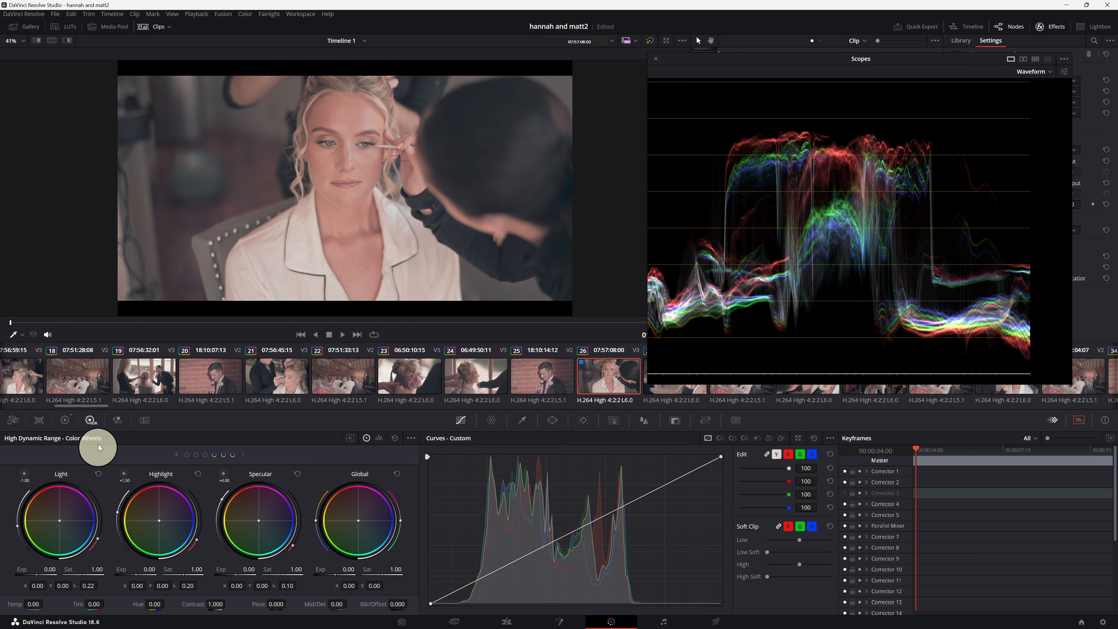
left_click(187, 454)
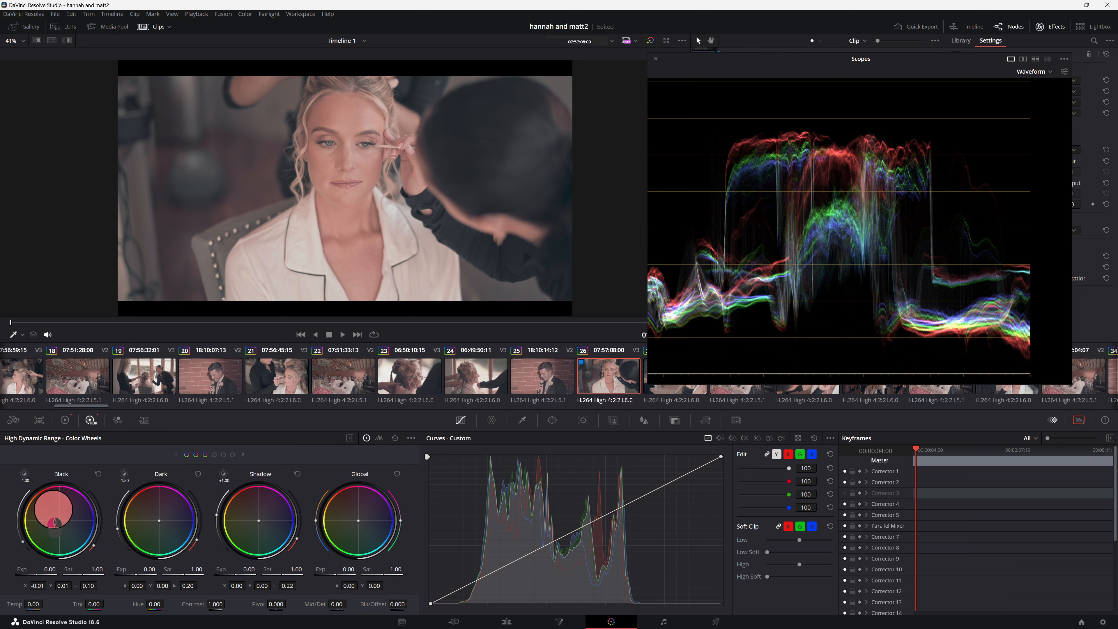
mouse_move(46, 527)
left_mouse_down()
mouse_move(77, 539)
mouse_move(57, 516)
left_mouse_up()
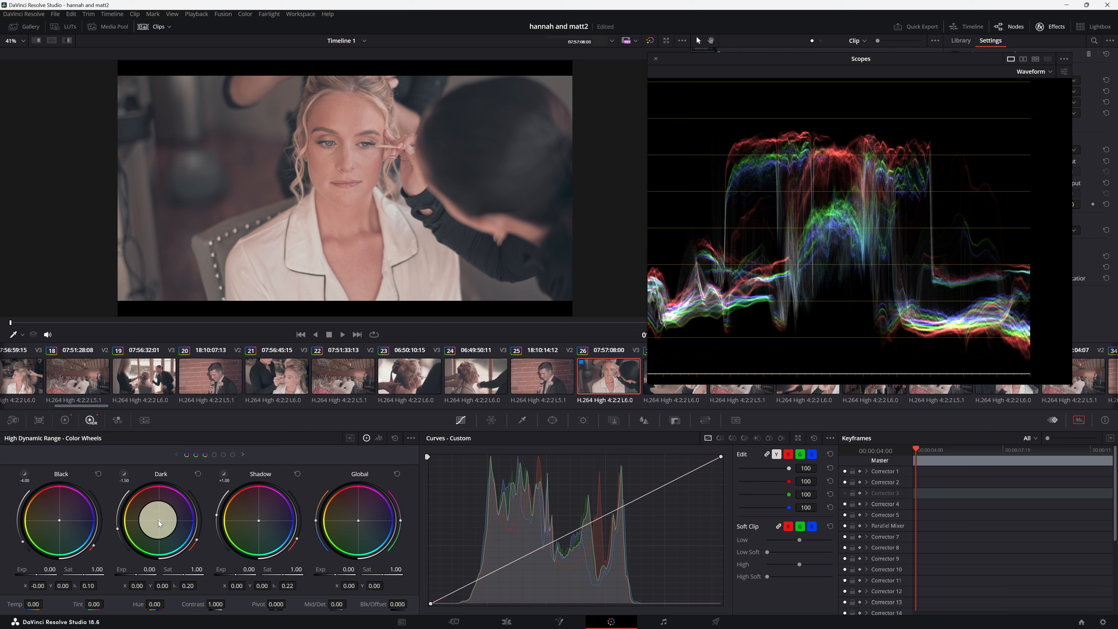
left_click_drag(159, 524, 154, 525)
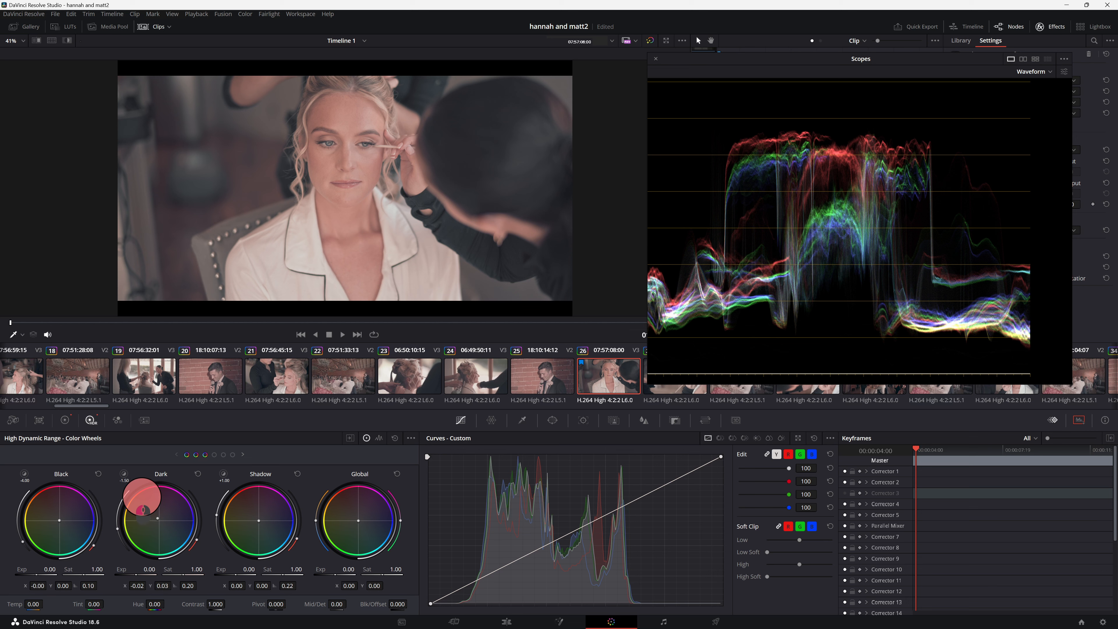
left_click_drag(143, 510, 142, 509)
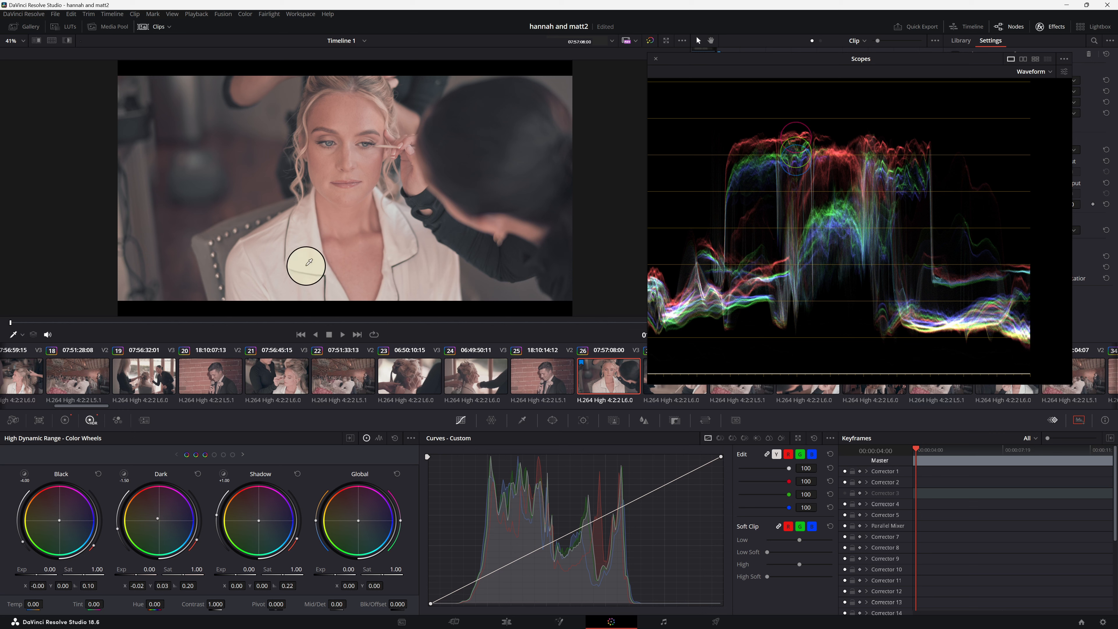
Shift the HDR Specular wheel to X 0.01, Y -0.01 and the Highlight wheel to X 0.01, Y -0.03
left_click(225, 457)
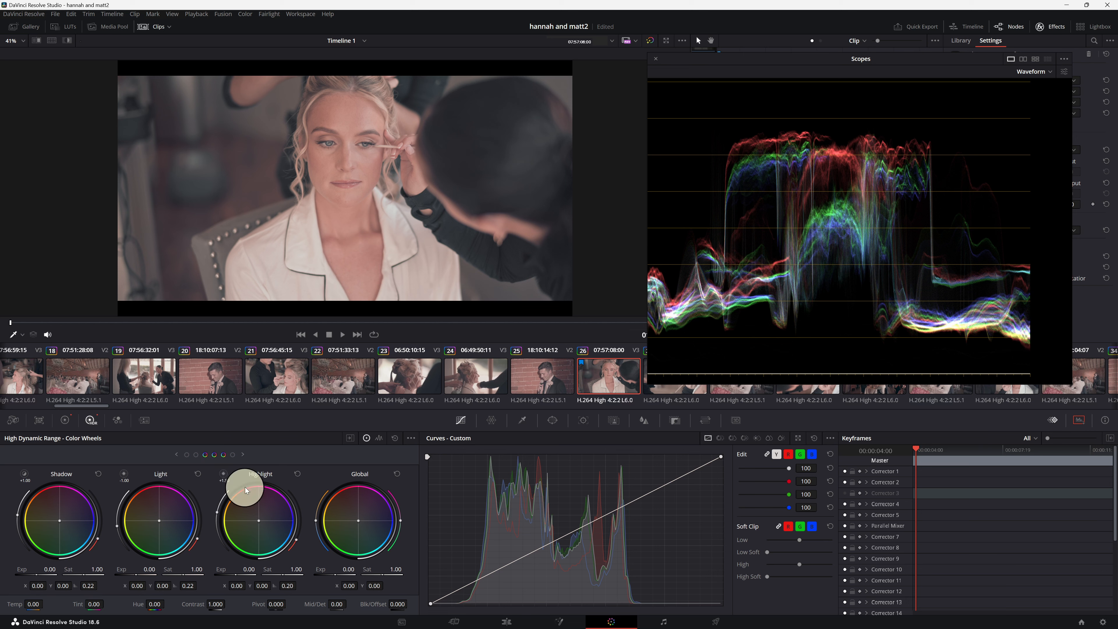
left_click(233, 458)
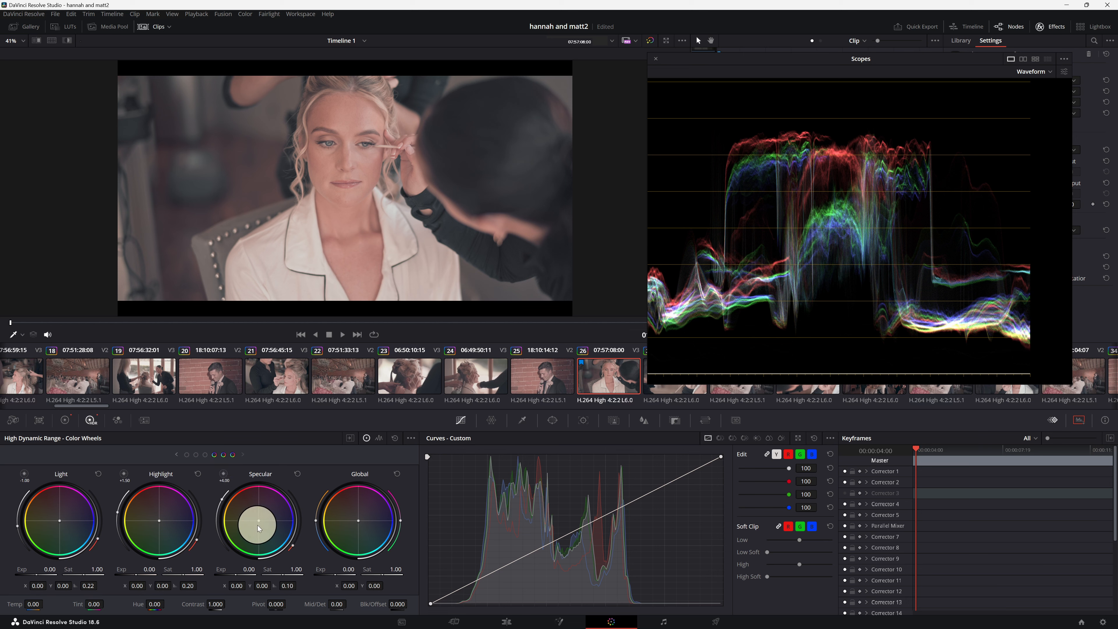
left_click_drag(253, 530, 253, 531)
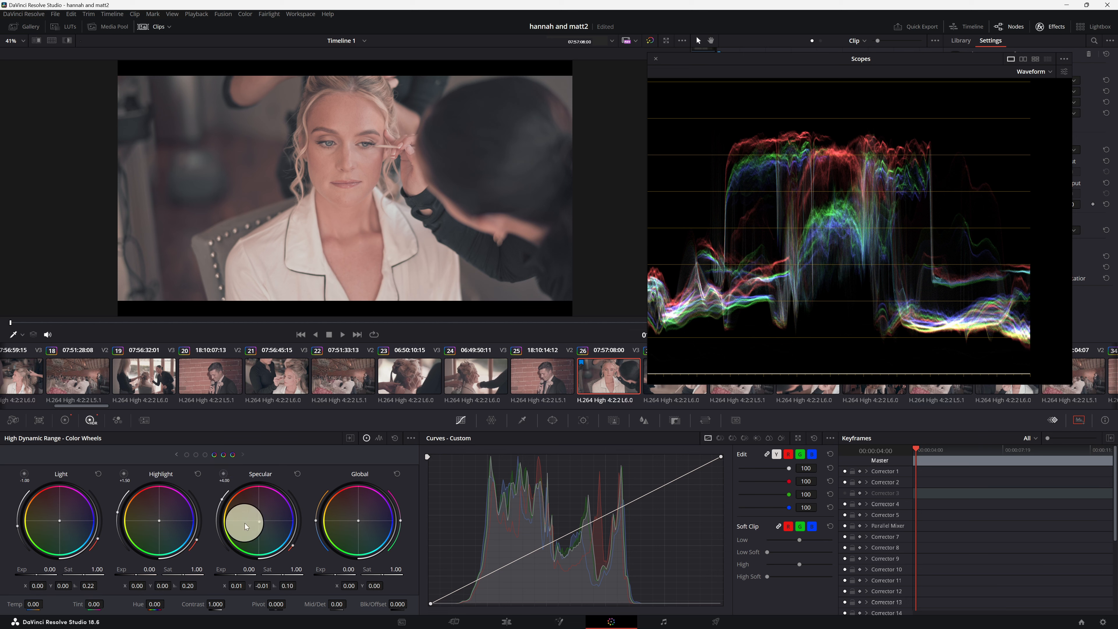
left_click(160, 533)
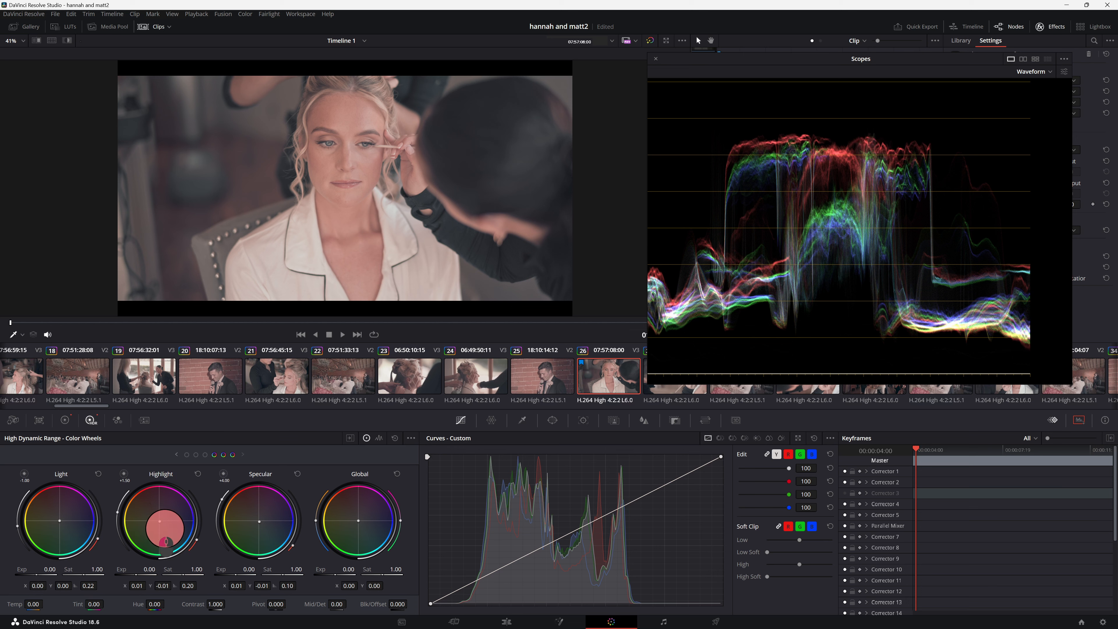
left_click_drag(166, 540, 169, 553)
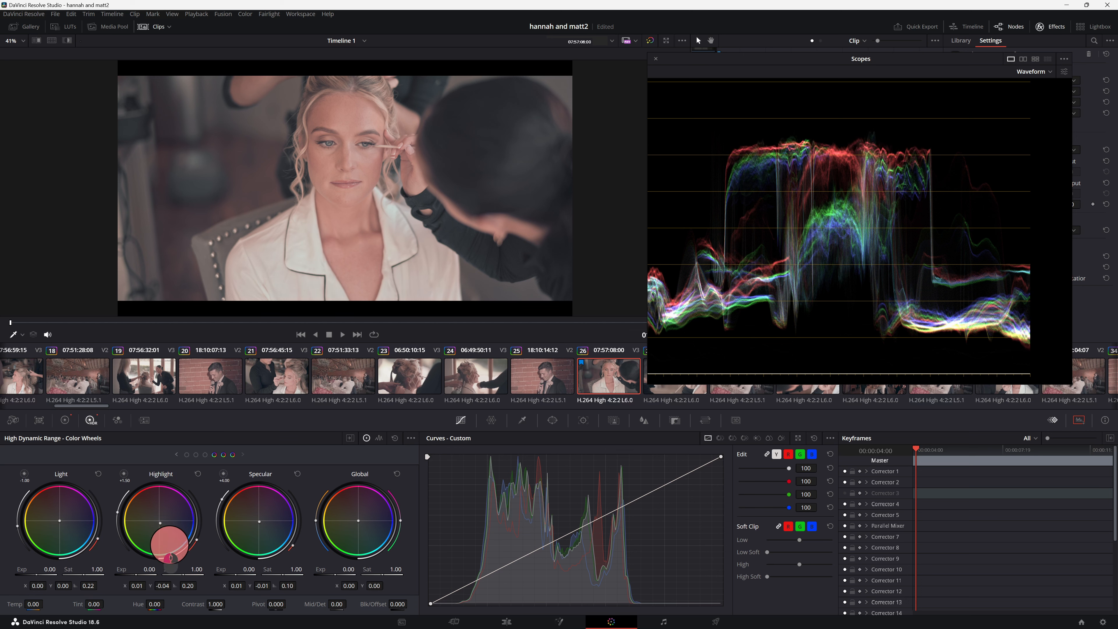
left_click_drag(170, 556, 167, 550)
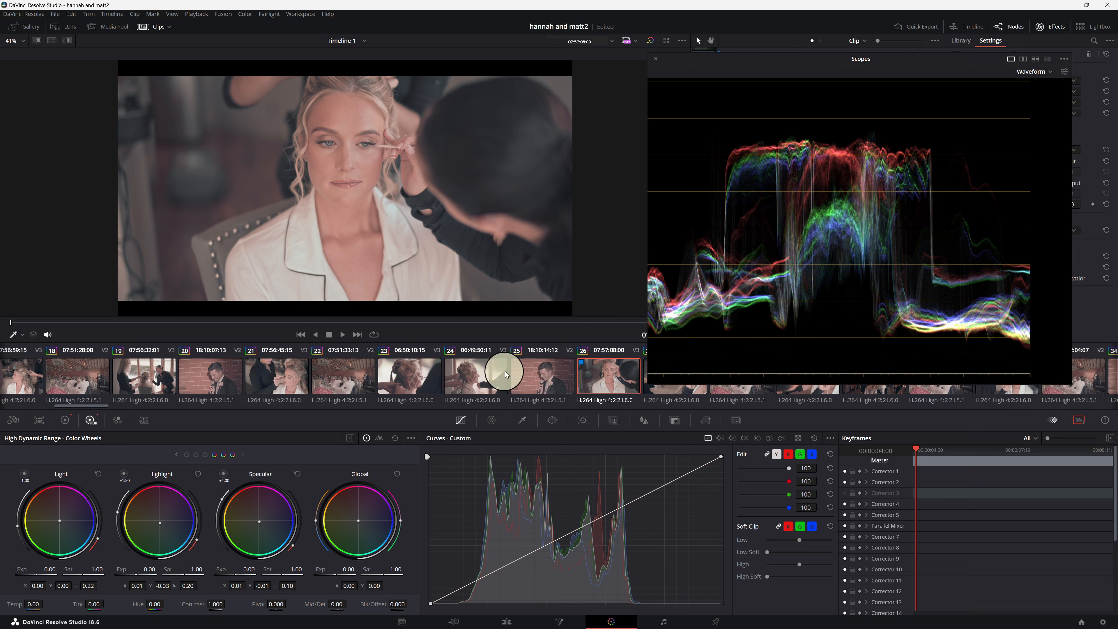
Go to clip 27, the side close-up of the bride's eye makeup, and display its Vectorscope
scroll(388, 375, "down", 5)
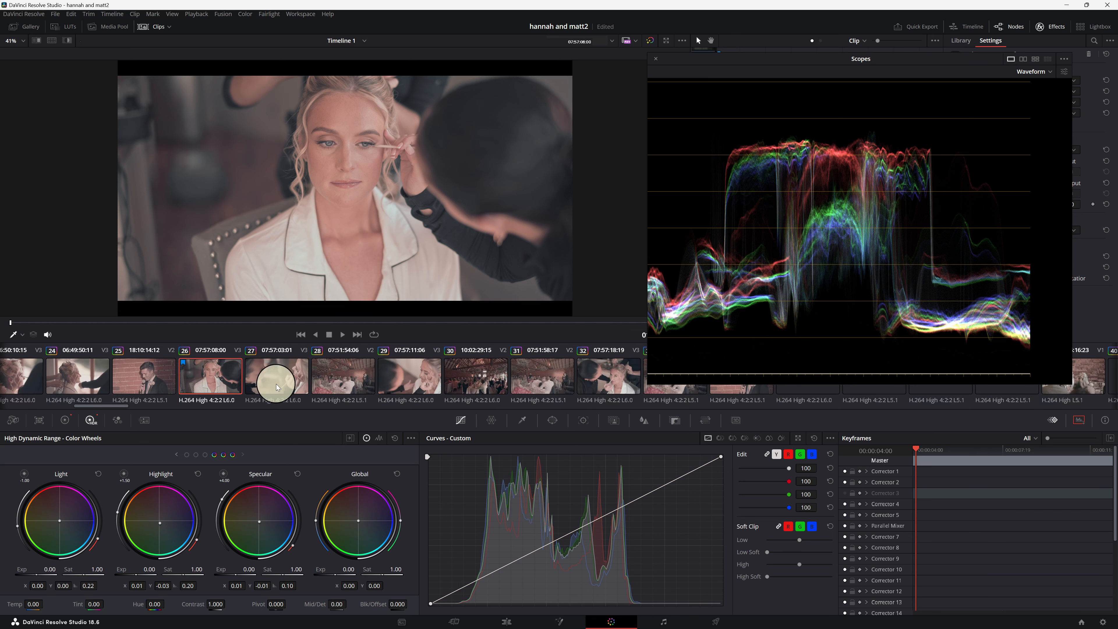
left_click(294, 394)
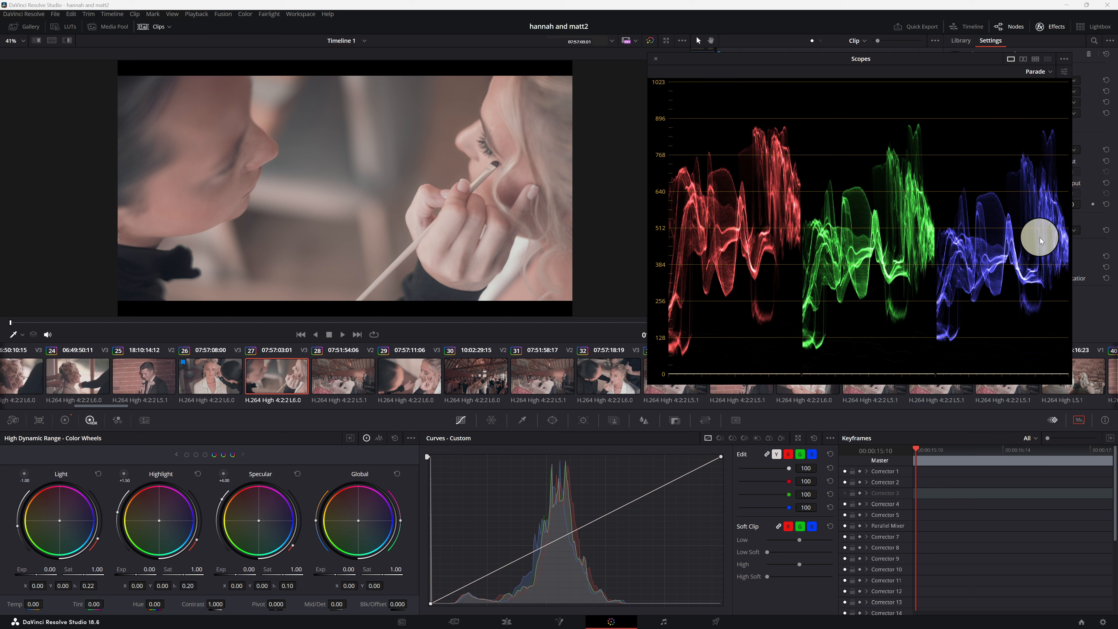
left_click(1050, 73)
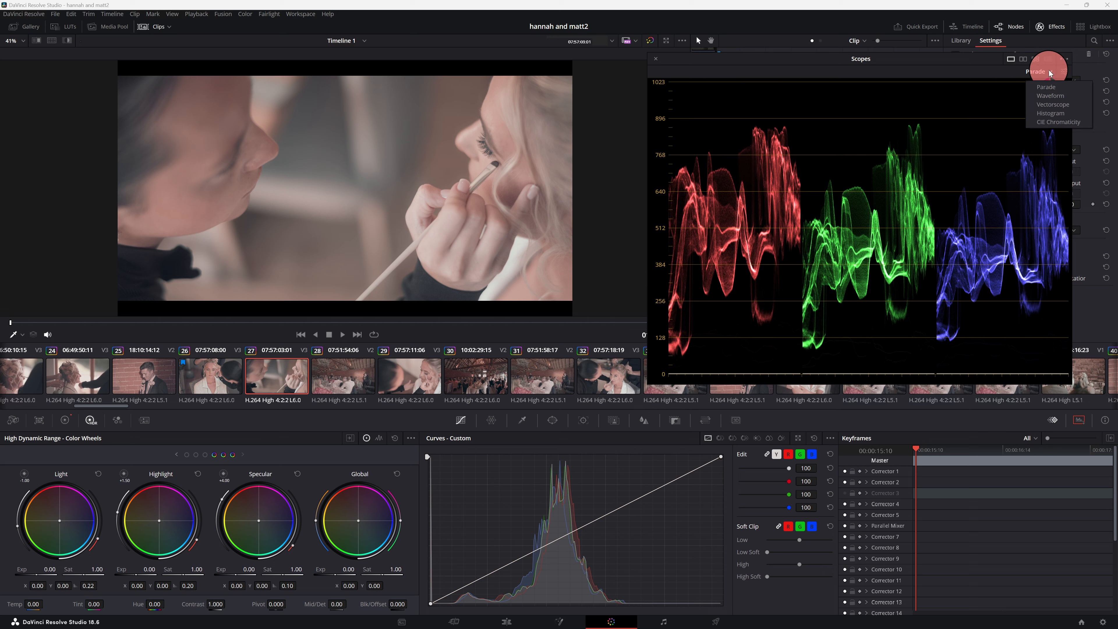
left_click(1059, 107)
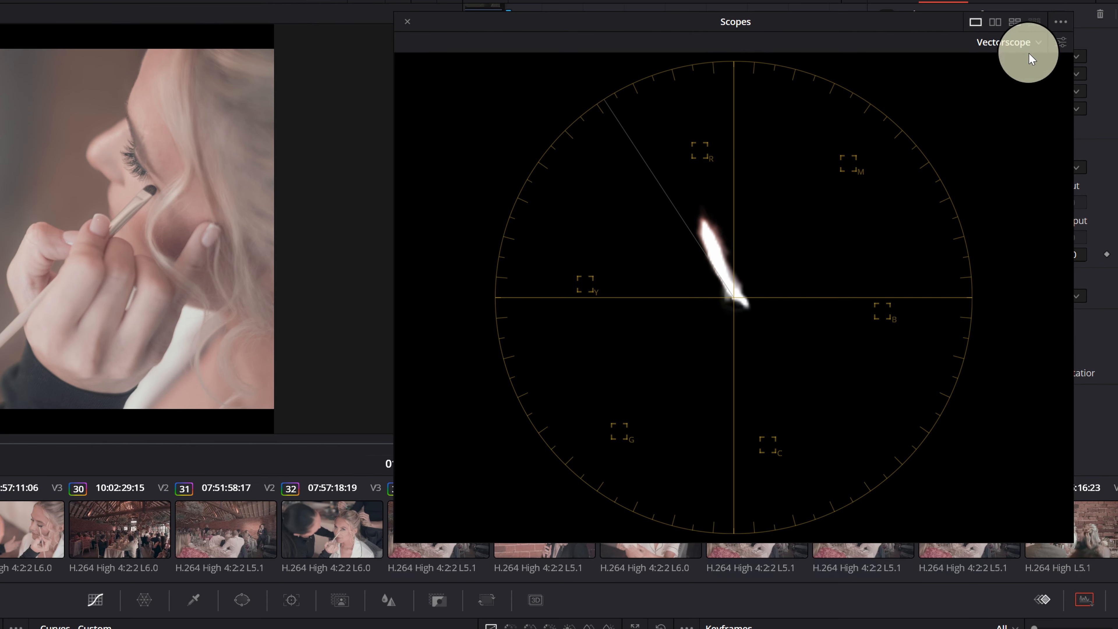
Switch the scope to Waveform and back to Vectorscope to compare how each shows the clip's colors
left_click(1018, 17)
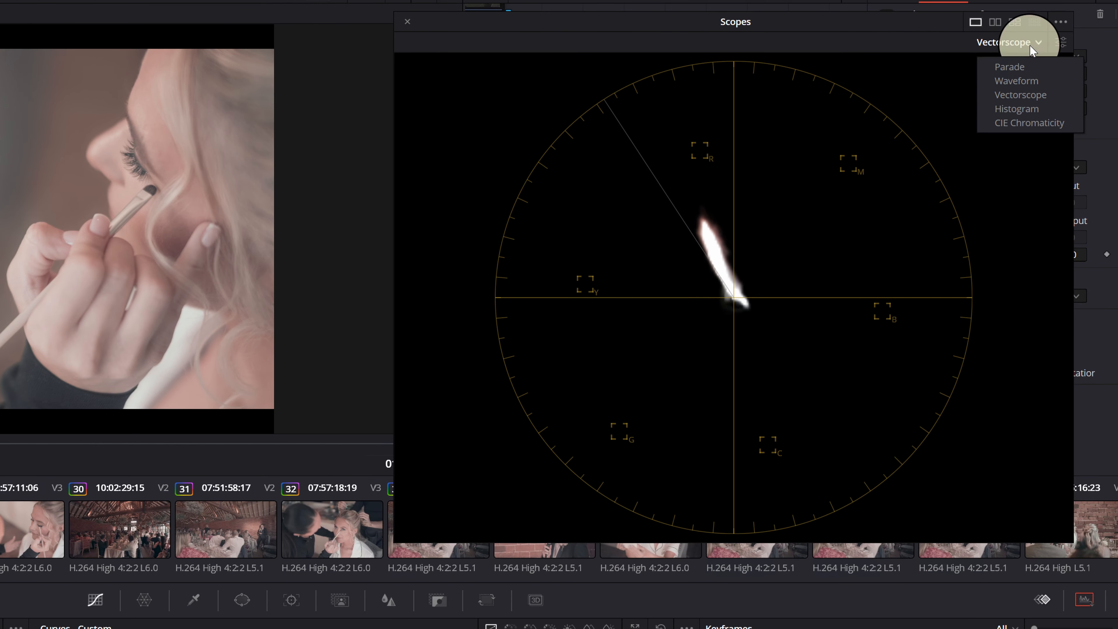
left_click(1000, 82)
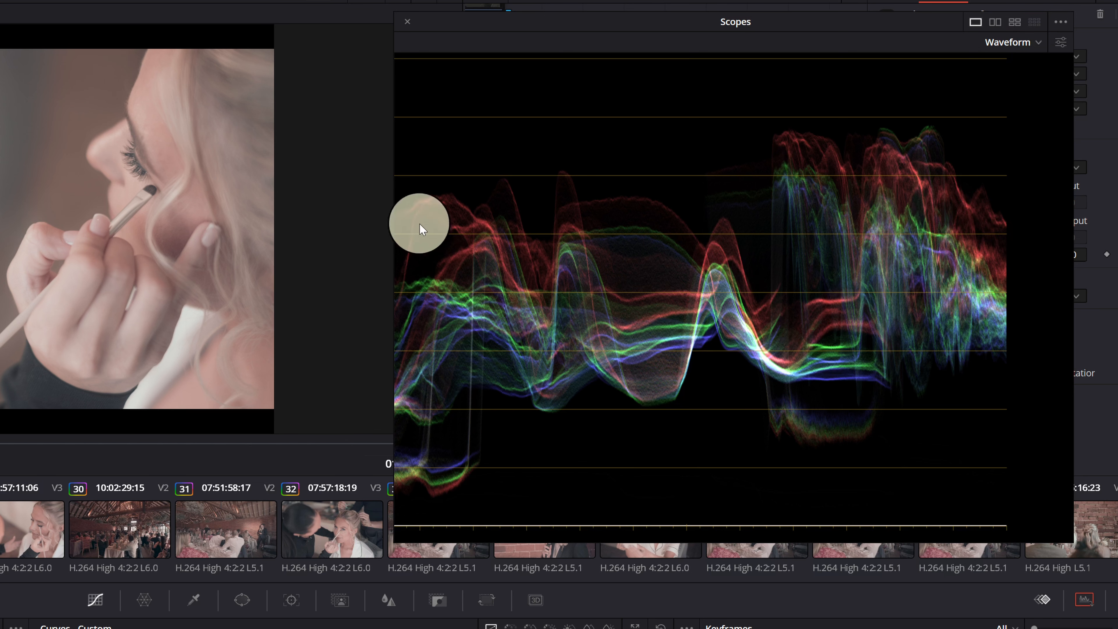
left_click(1033, 46)
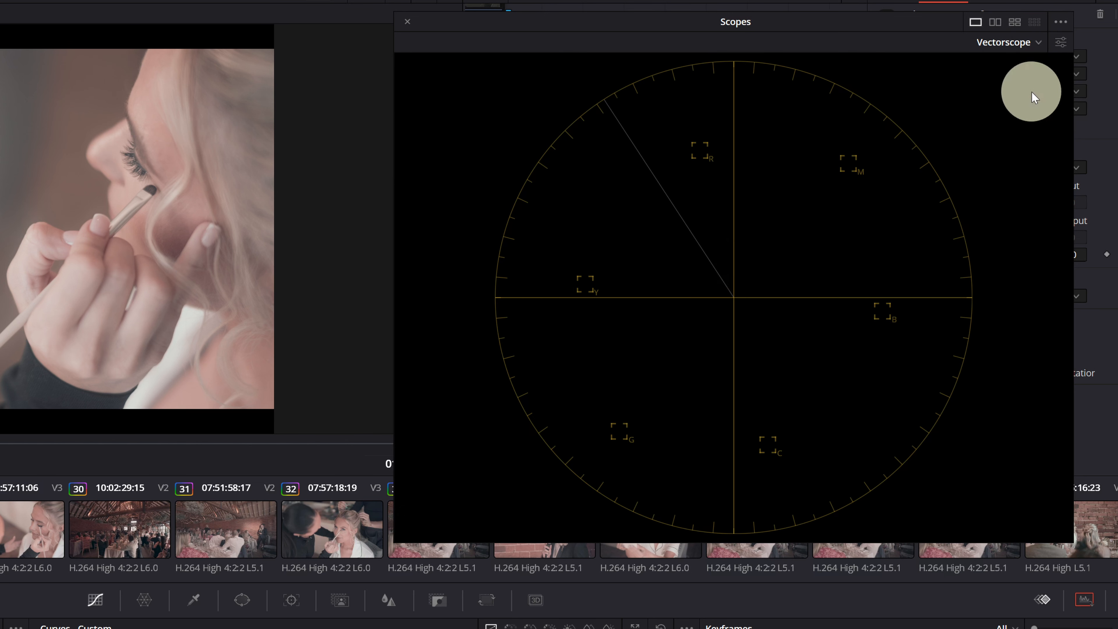
left_click(1030, 95)
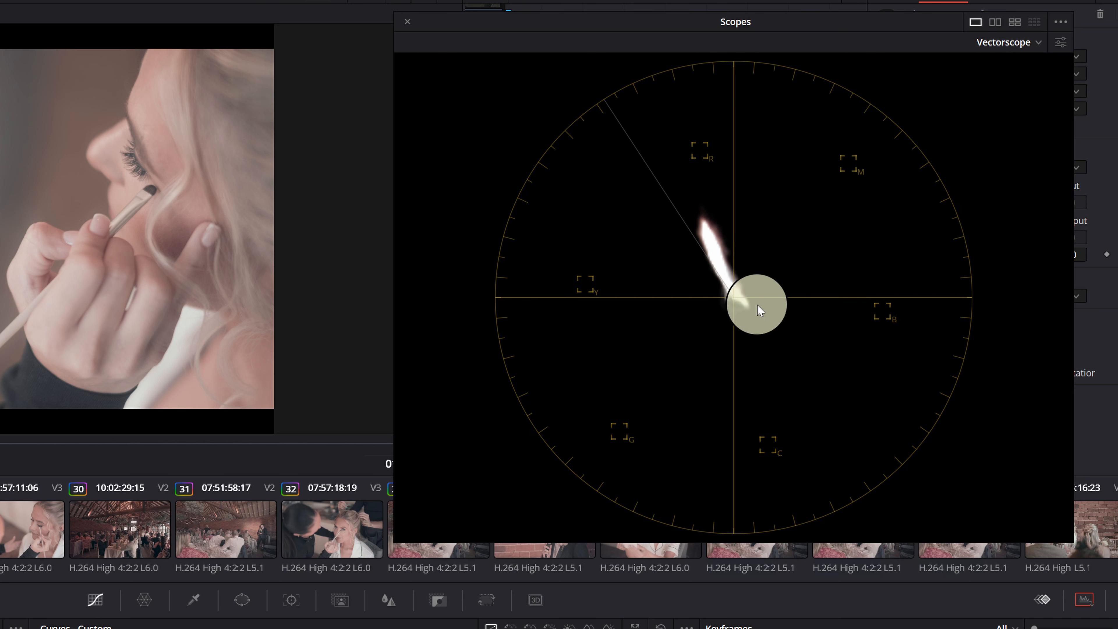